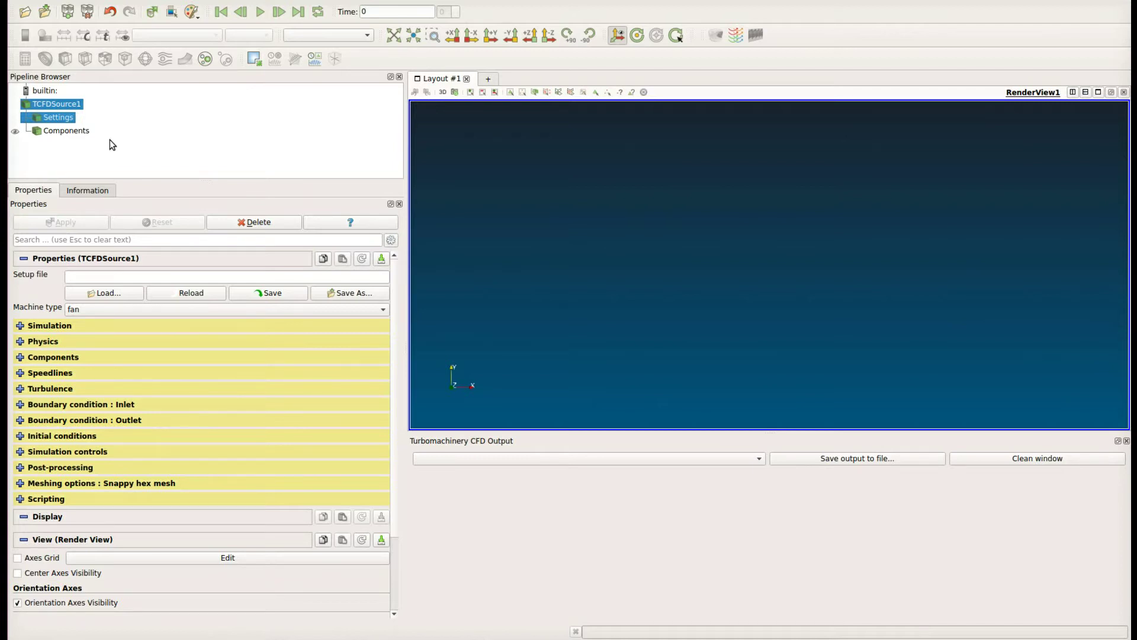
Load the setup file radial-pump.tcfd into the TCFD source, apply it, and show the pump components in the render view
click(106, 294)
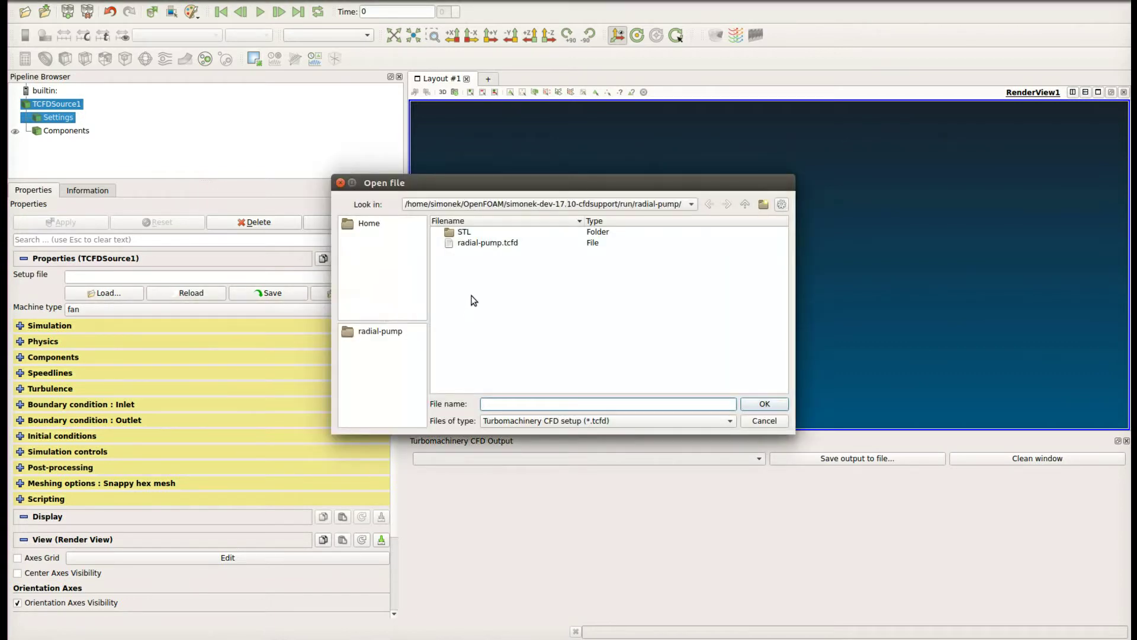
click(474, 244)
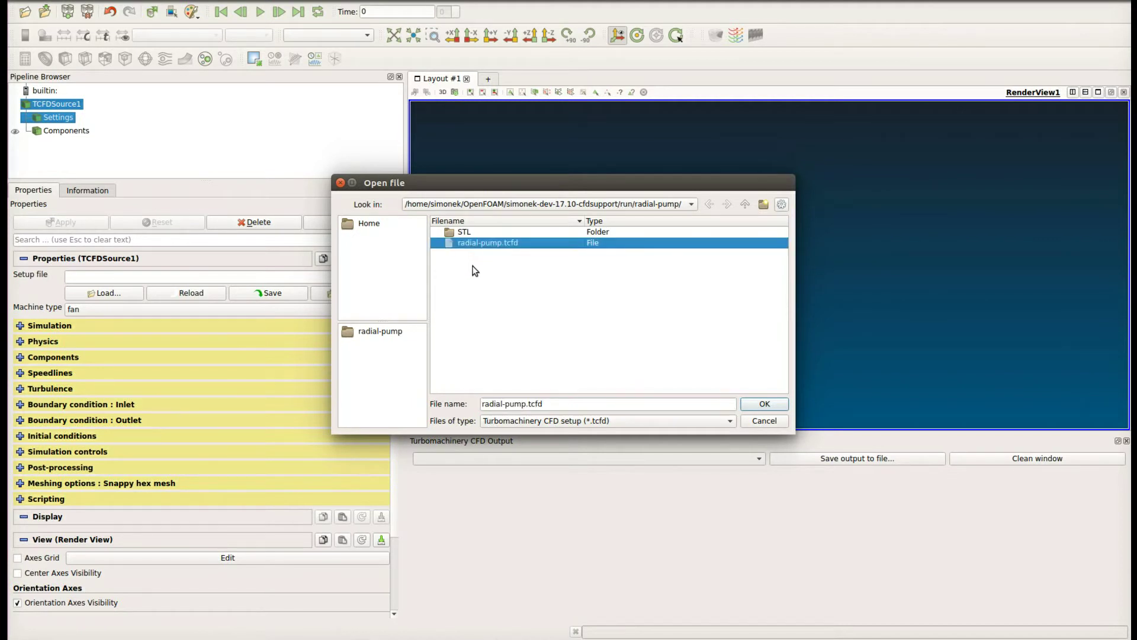
click(760, 402)
click(163, 153)
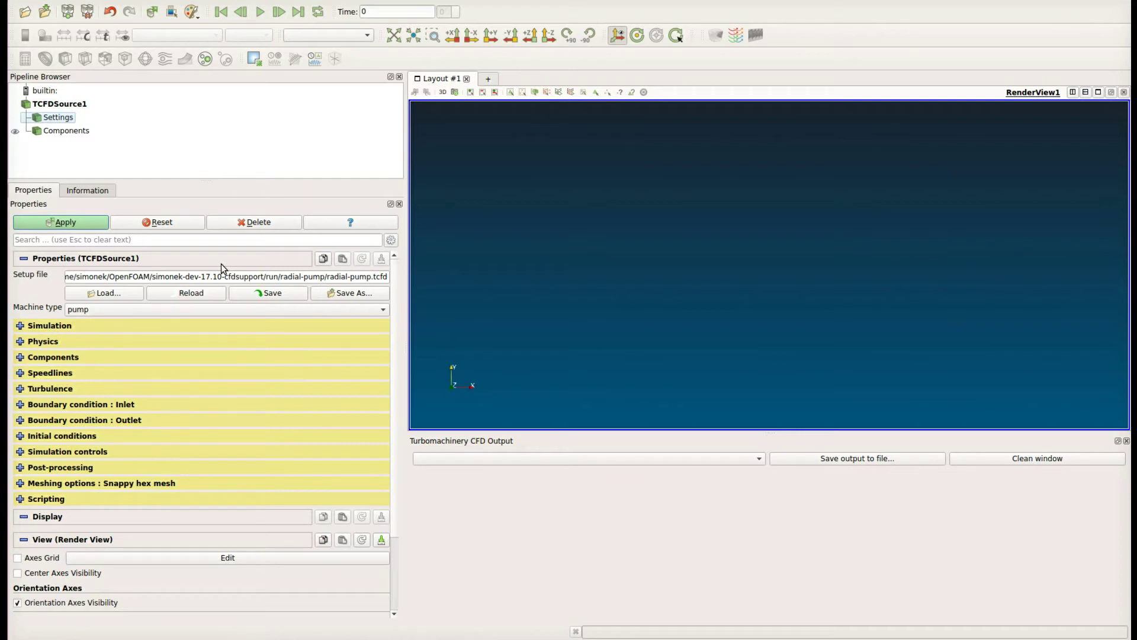
click(67, 223)
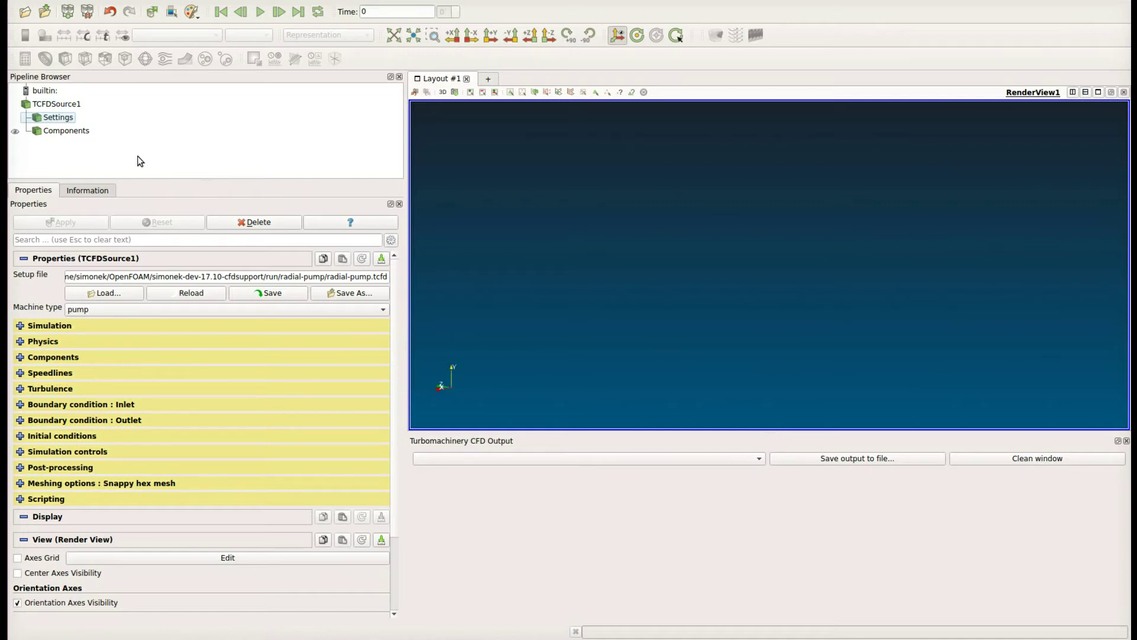
click(15, 131)
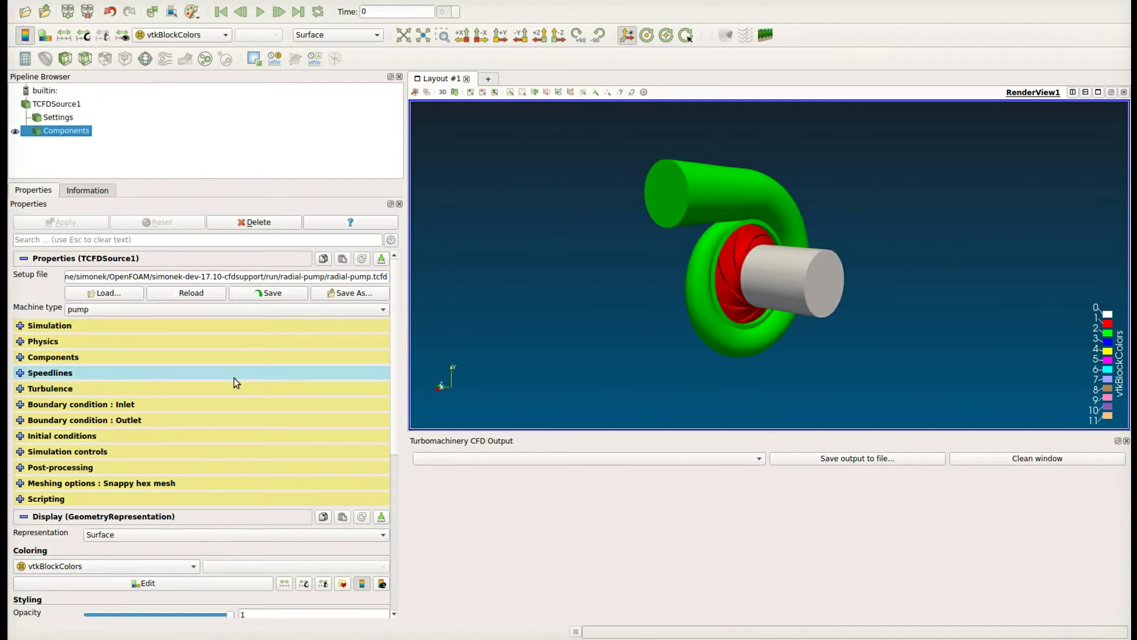
Examine the Simulation and Physics settings of the loaded pump setup, including time management, fluid properties and cavitation risk
click(38, 326)
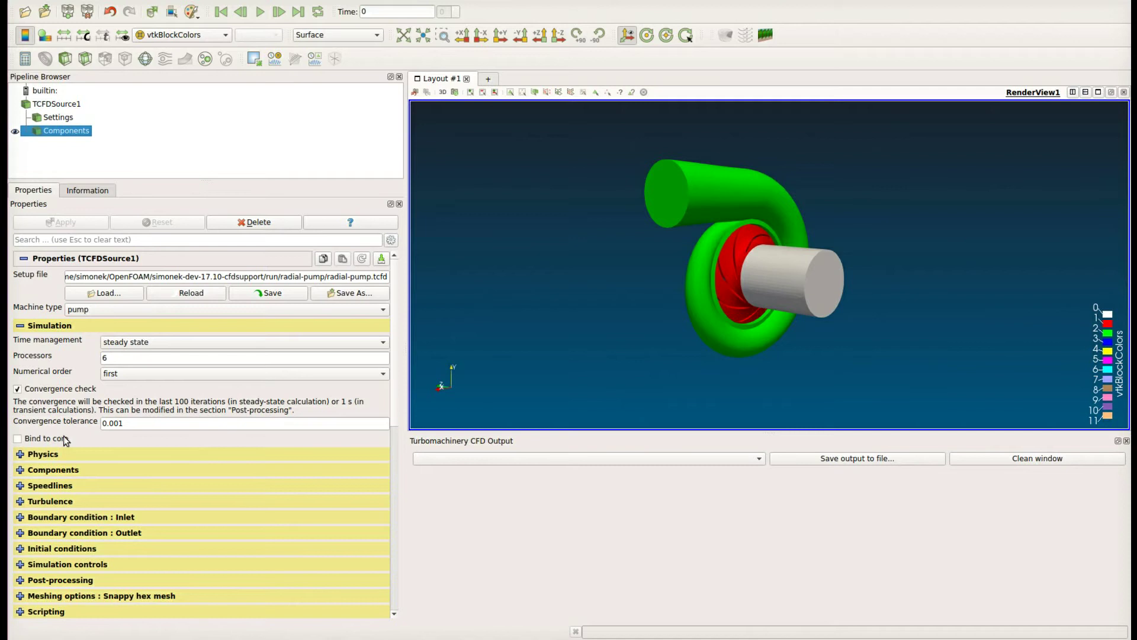
click(56, 454)
scroll(42, 501, down, 2)
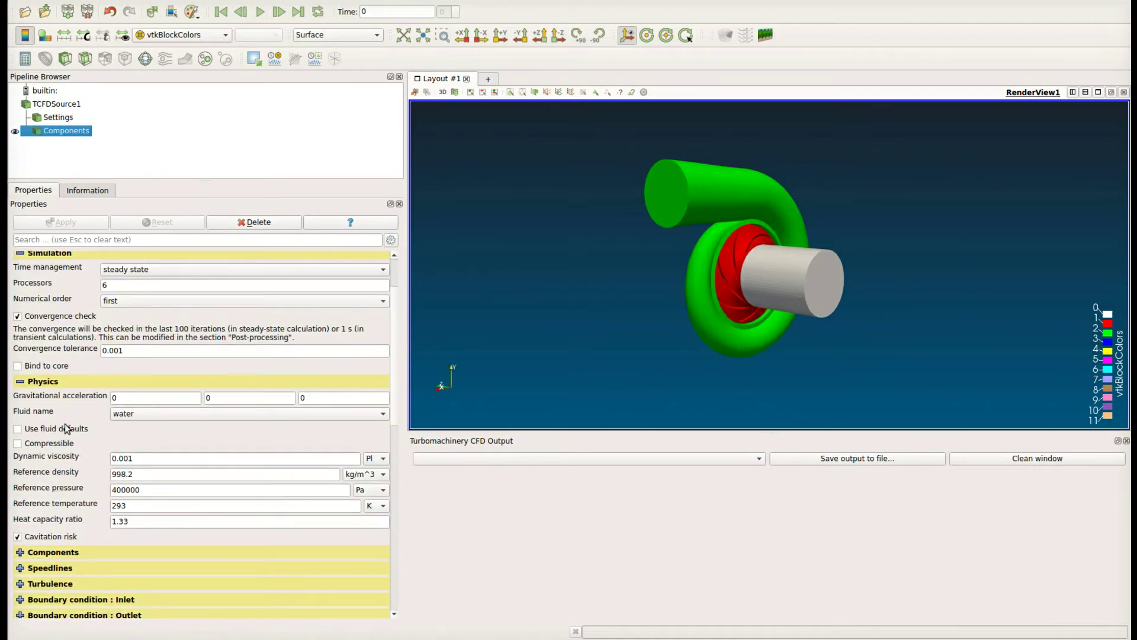
scroll(63, 483, down, 4)
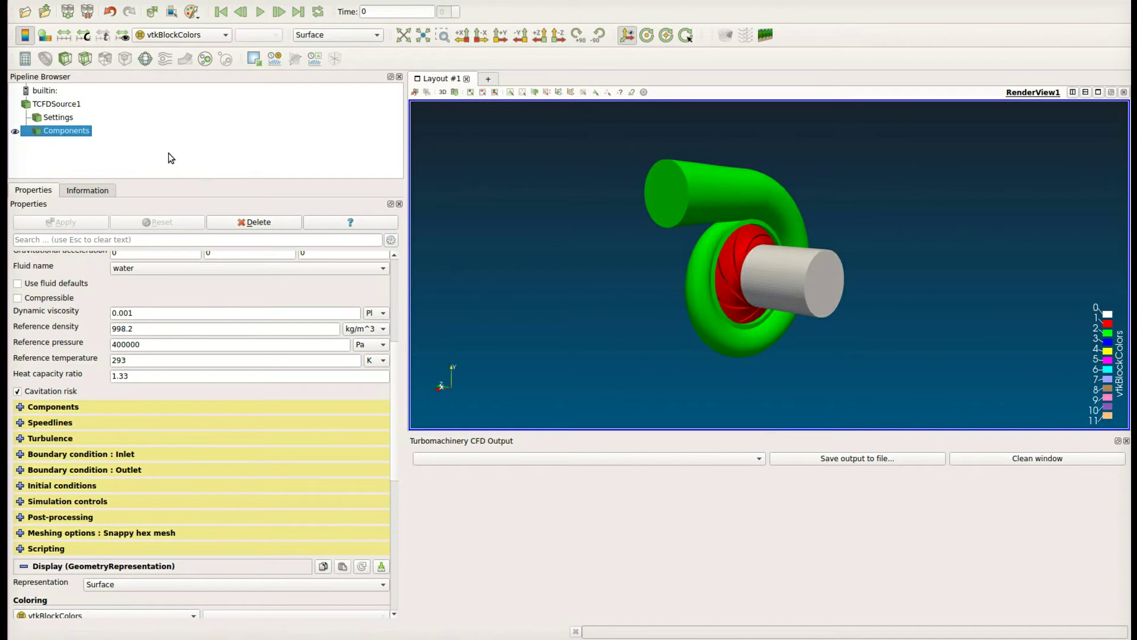
scroll(192, 379, up, 1)
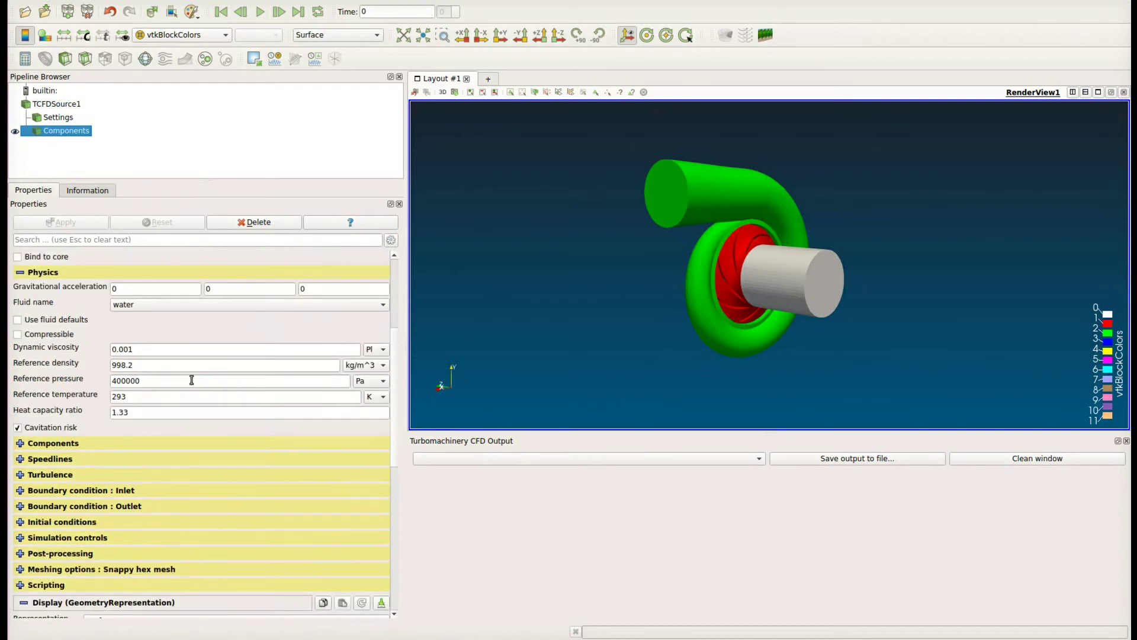
click(115, 270)
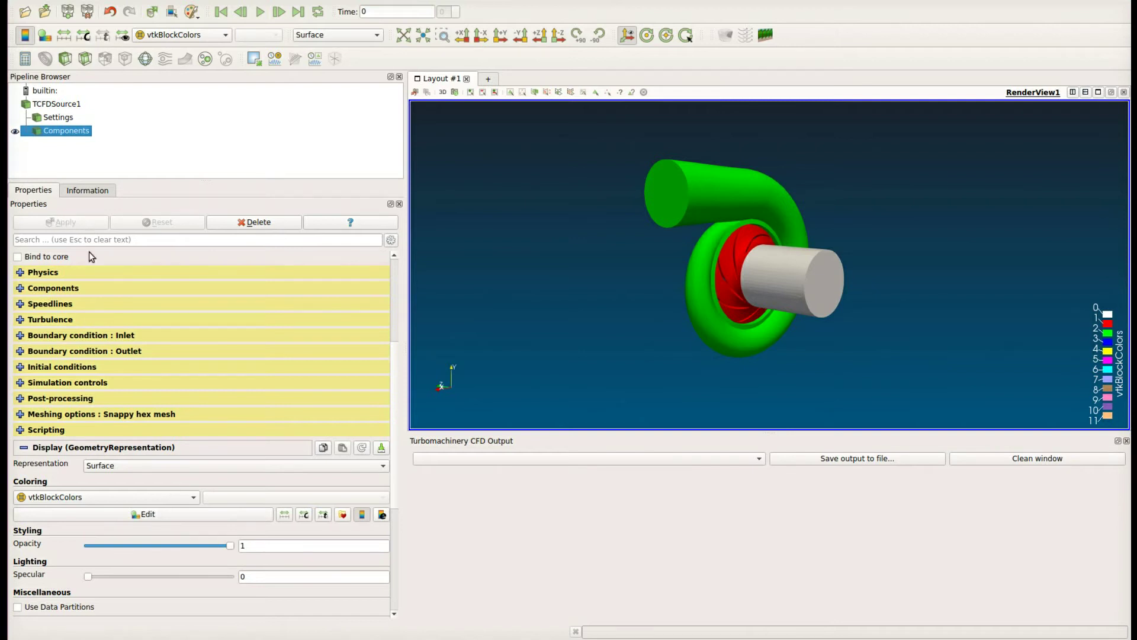
scroll(122, 315, up, 3)
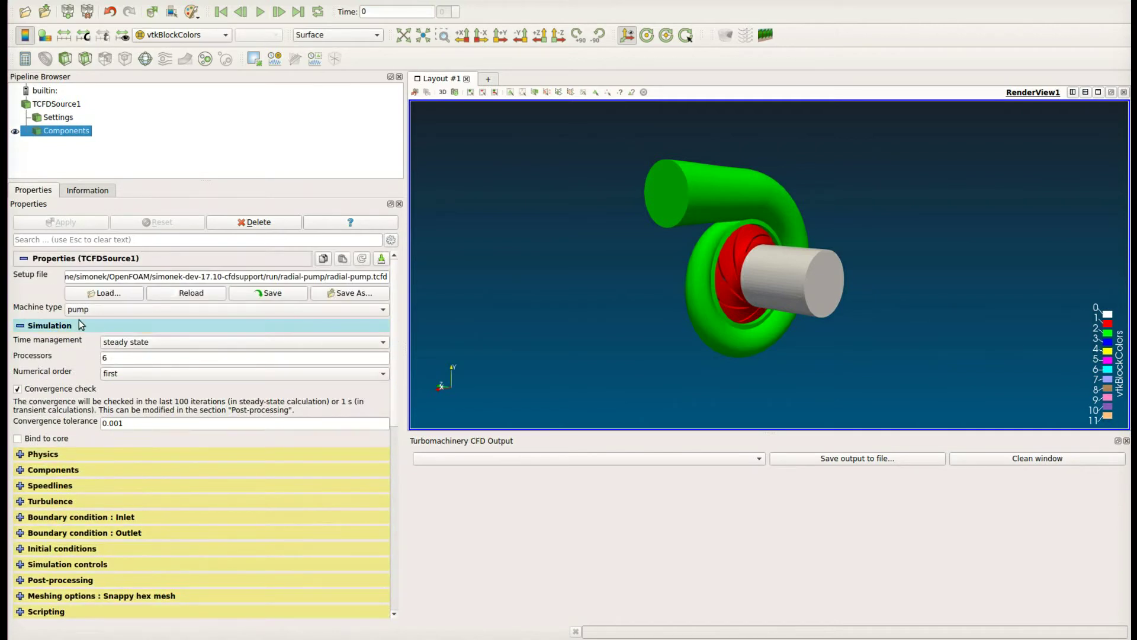
click(82, 325)
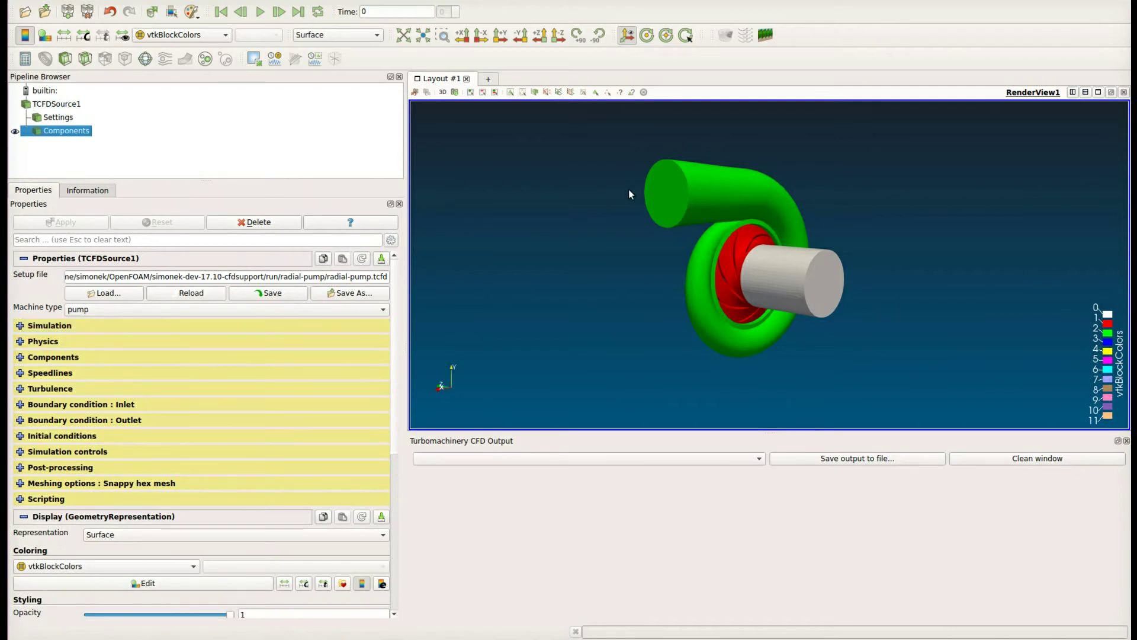
Add a TCFD manager to the source's Settings output and apply it
click(55, 118)
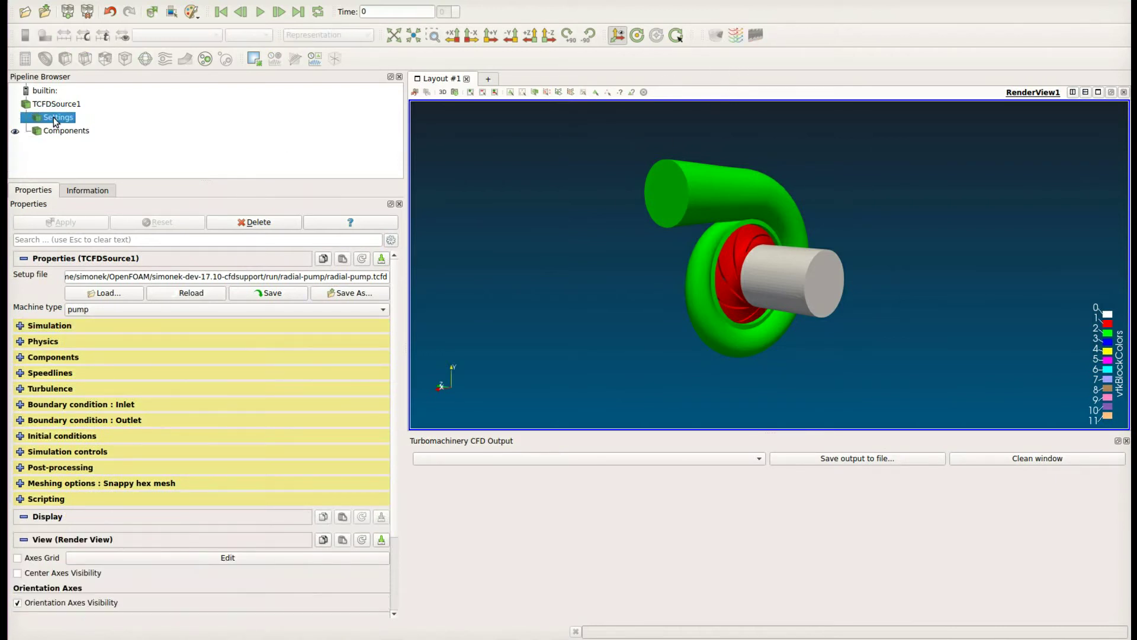
click(736, 36)
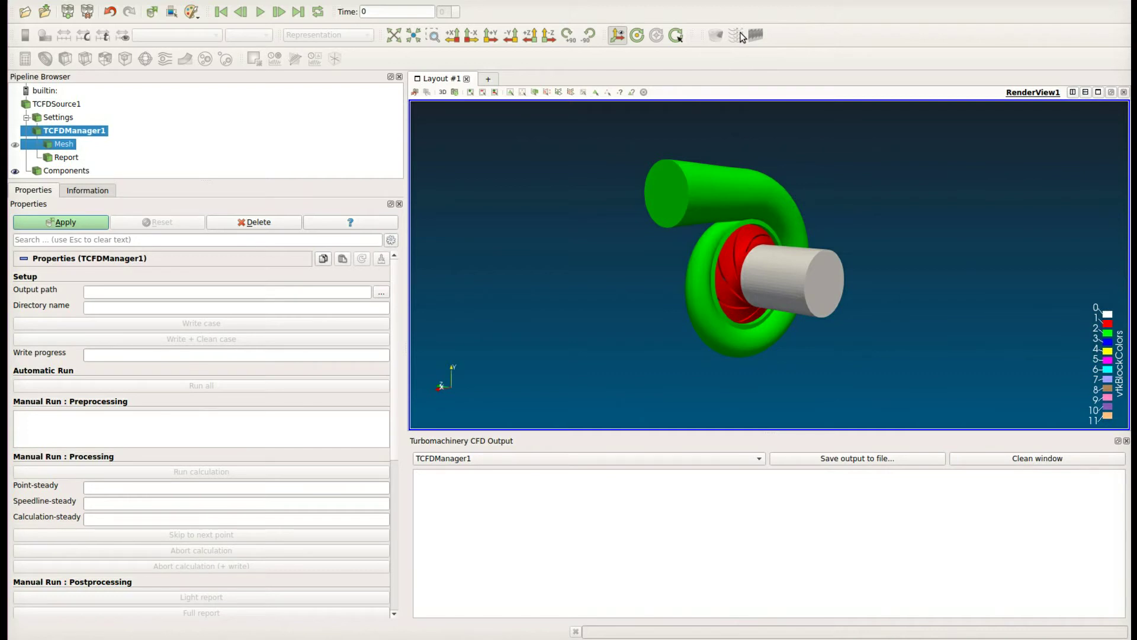
click(69, 228)
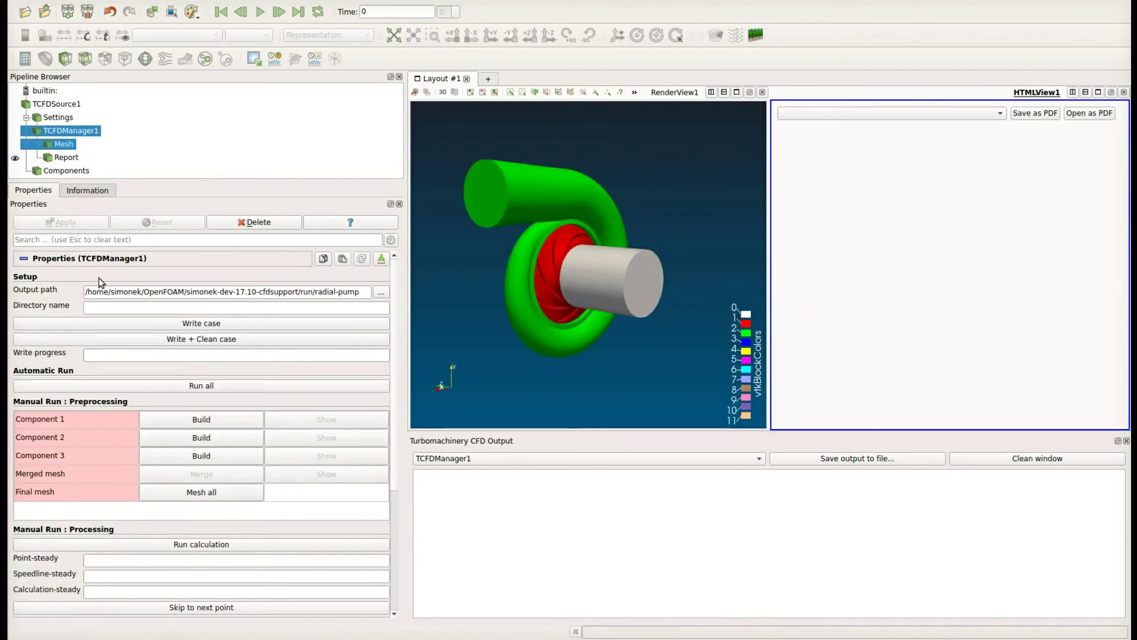
Set the manager's case directory name to pump-test-1 and apply the change
click(101, 311)
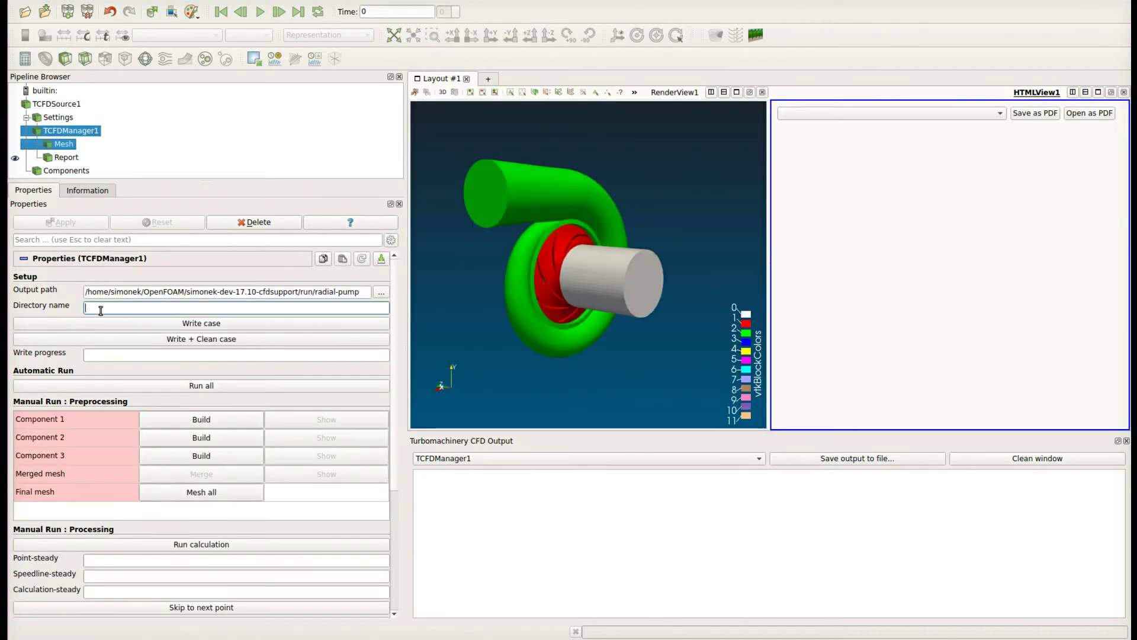
text(pum)
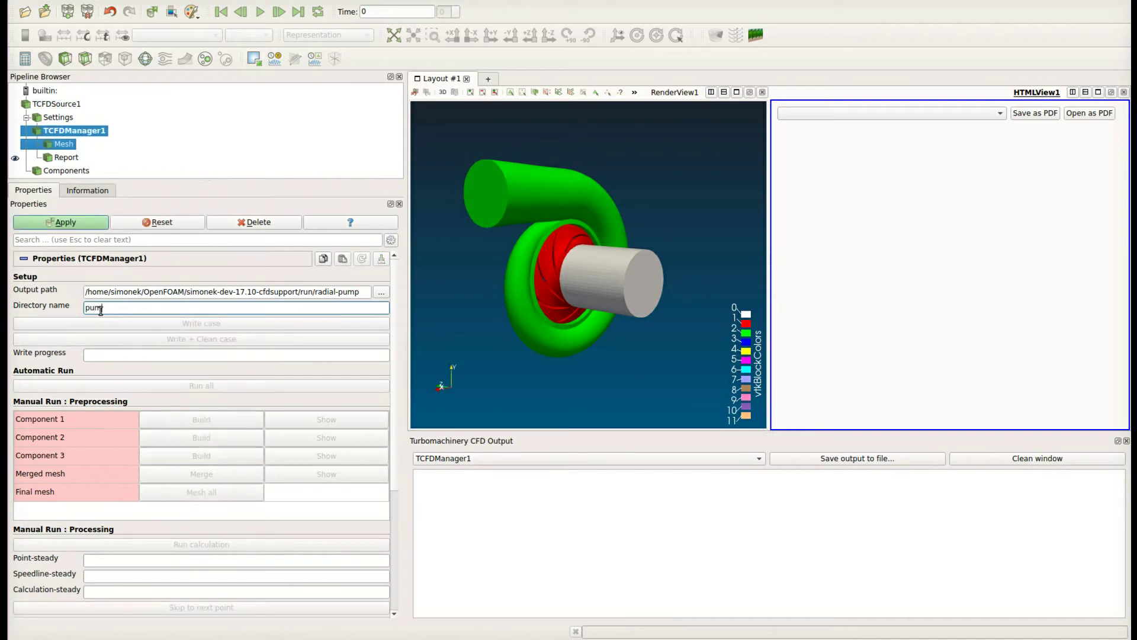
text(p-test-1)
click(73, 225)
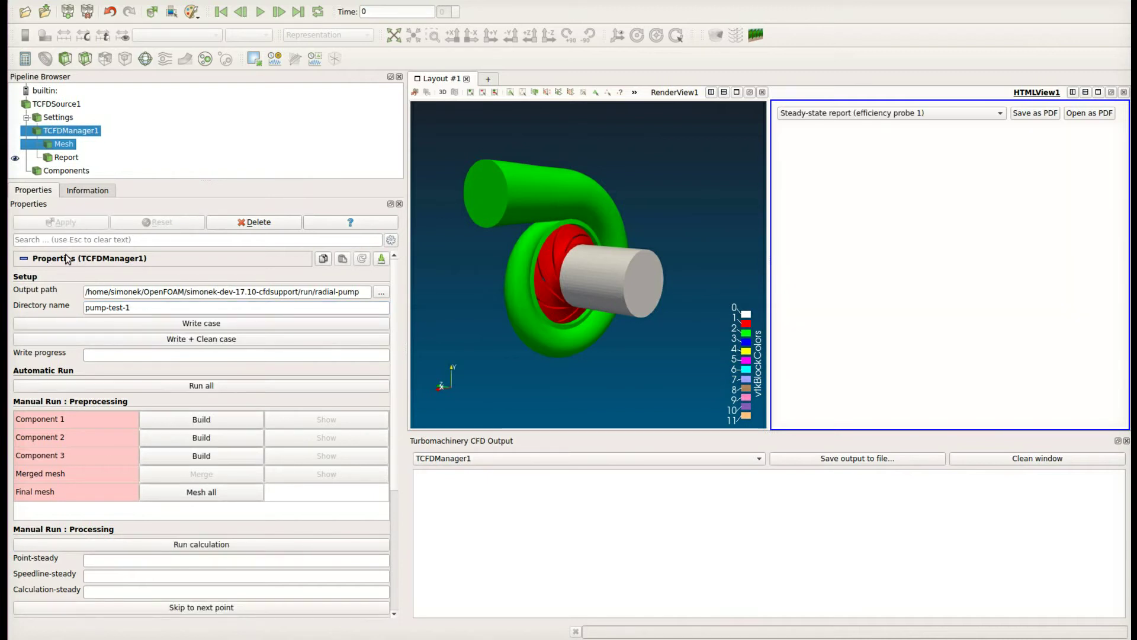
Write the case files for pump-test-1 and review the log of the writing process
click(202, 328)
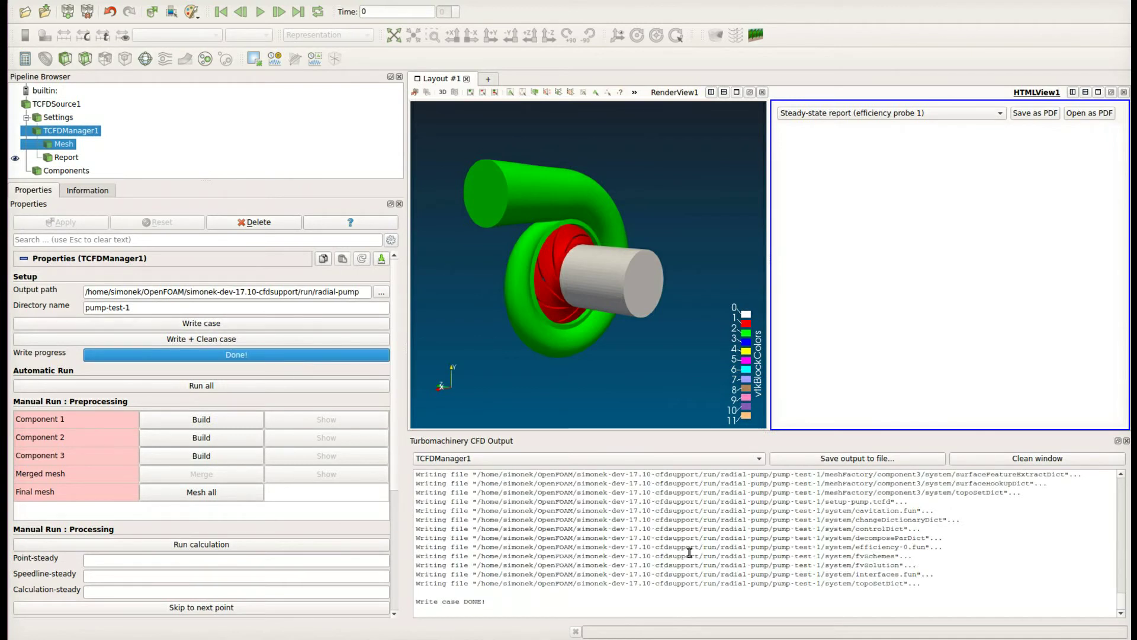
scroll(632, 523, up, 5)
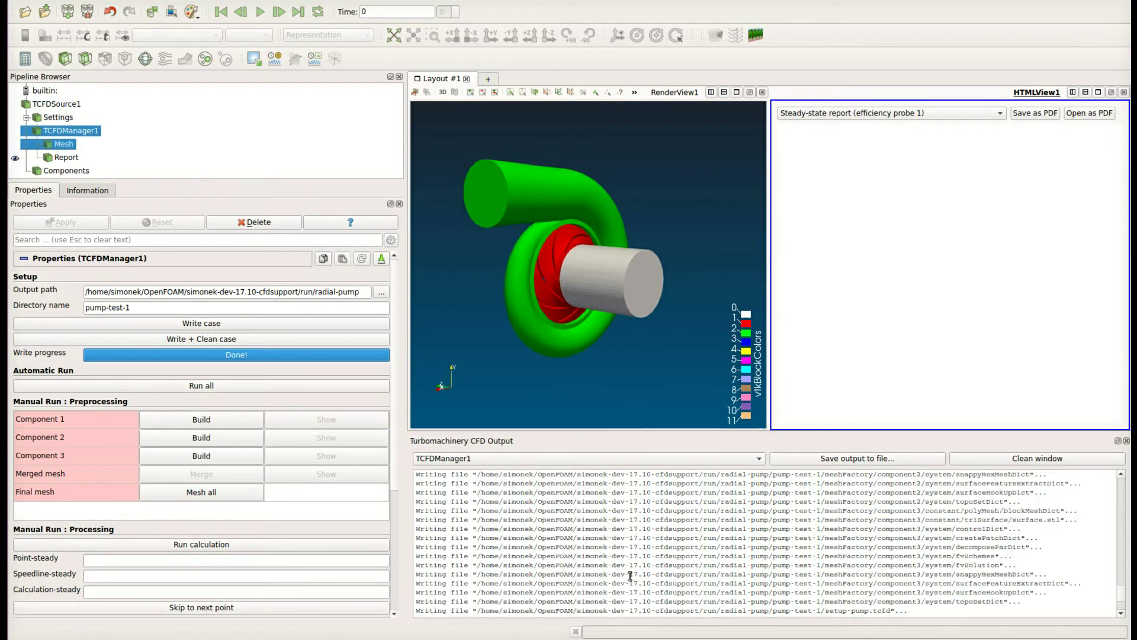
scroll(632, 568, up, 10)
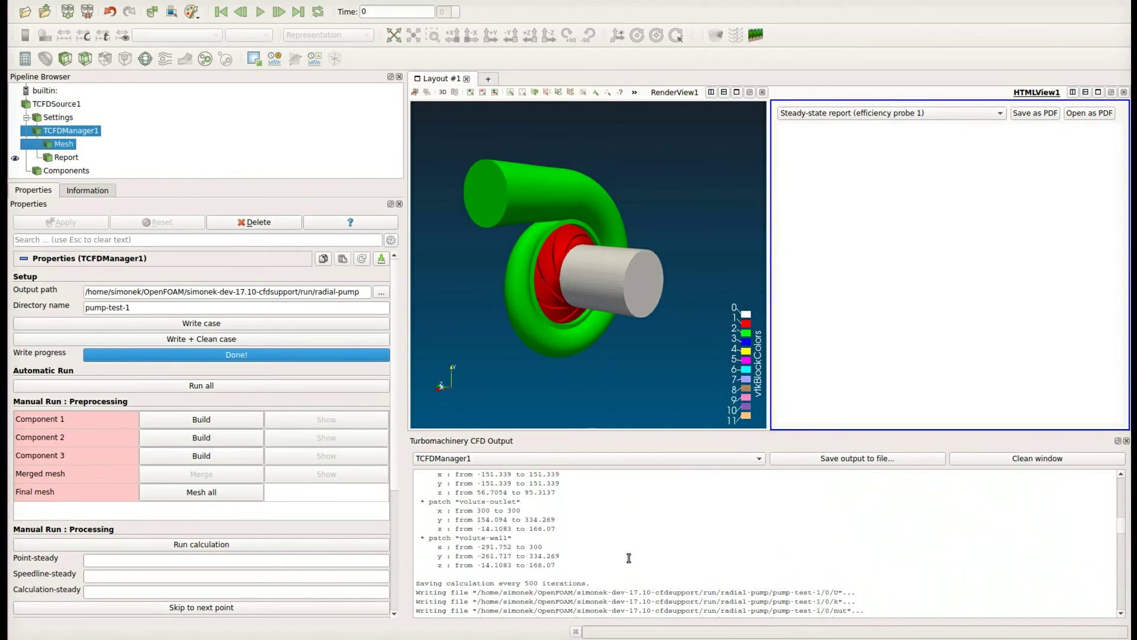
scroll(628, 558, down, 15)
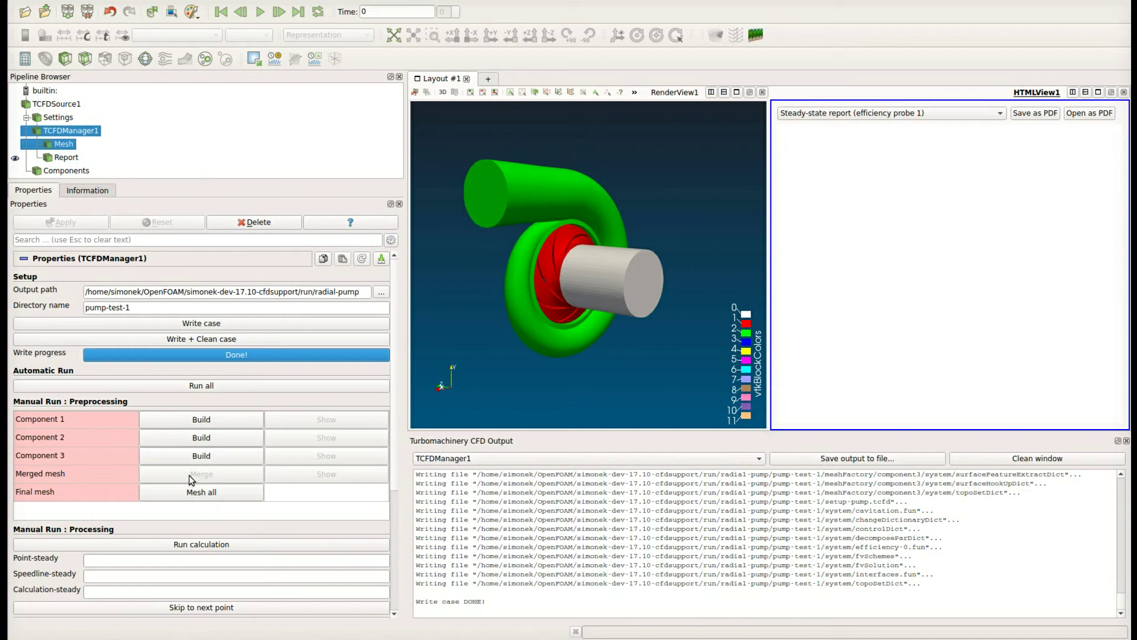
Review the manual run options, then start the automatic run of the complete meshing, calculation and report workflow
scroll(189, 475, down, 3)
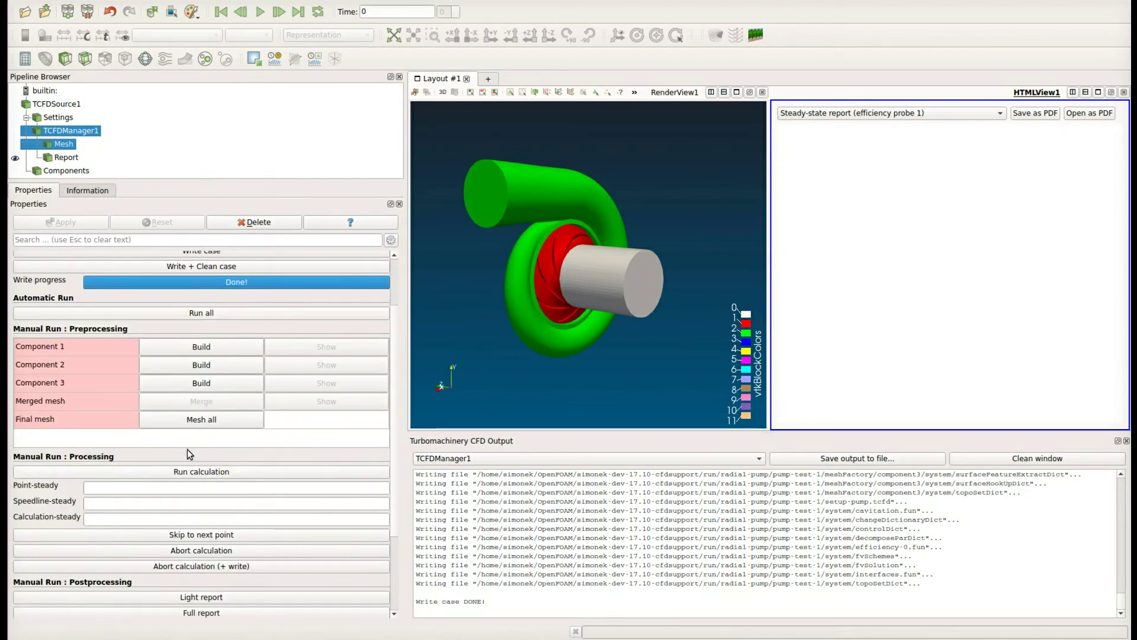
scroll(180, 441, down, 3)
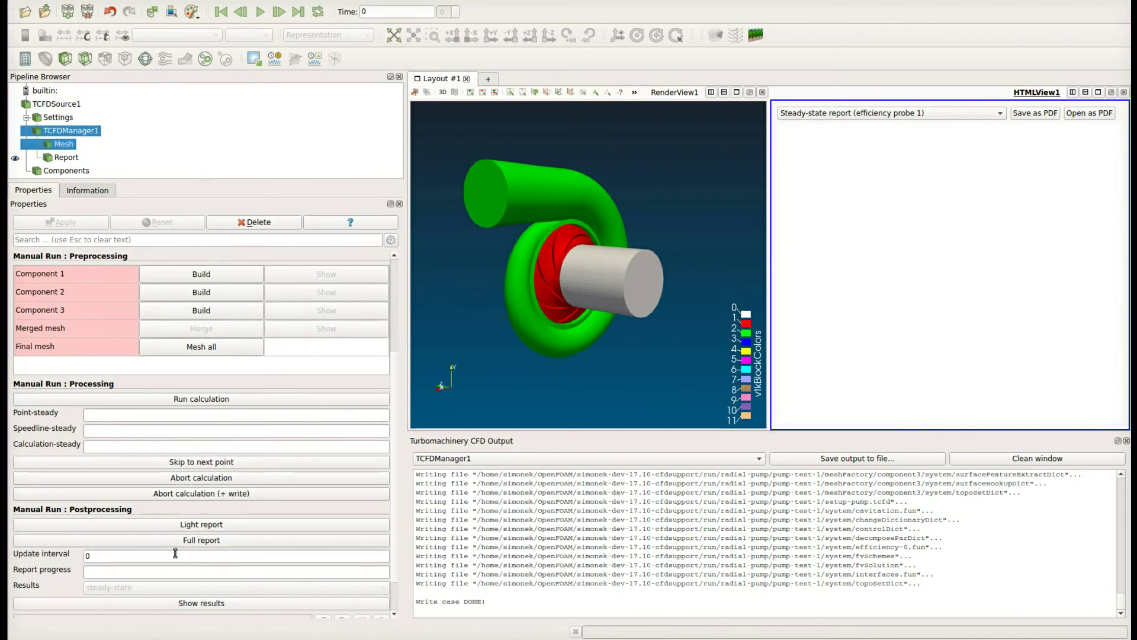
scroll(200, 563, down, 2)
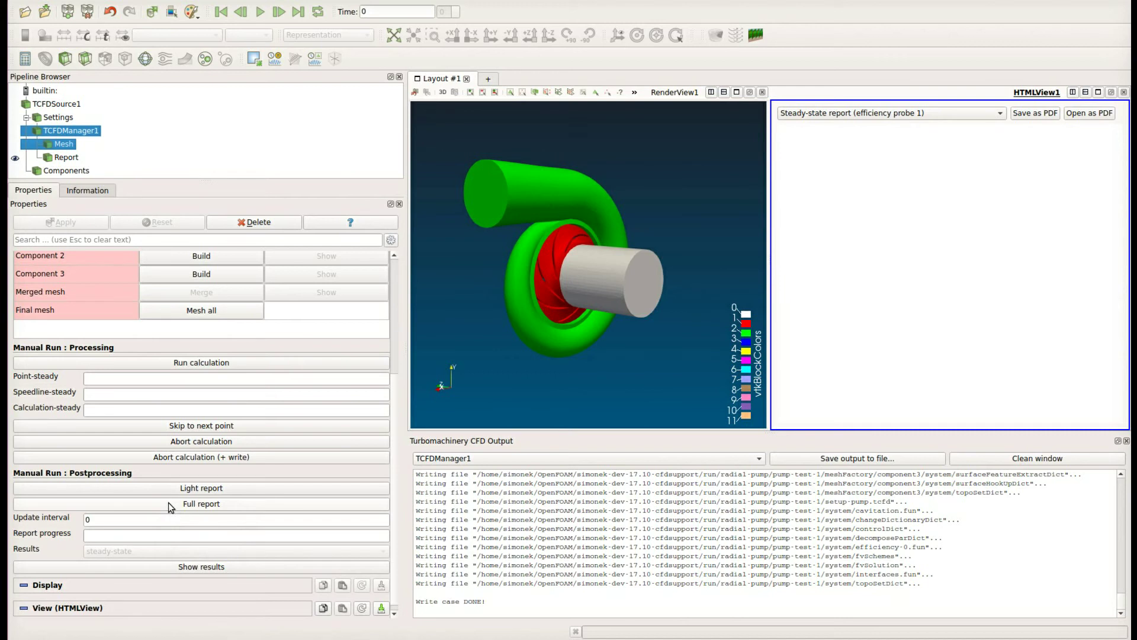
scroll(58, 534, up, 5)
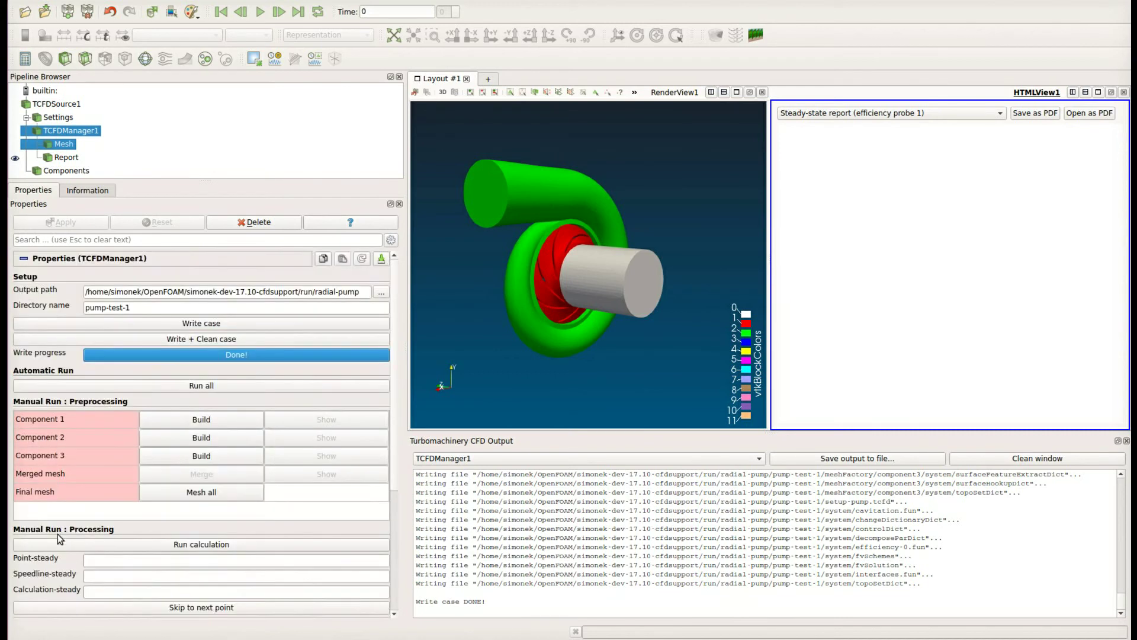
click(199, 388)
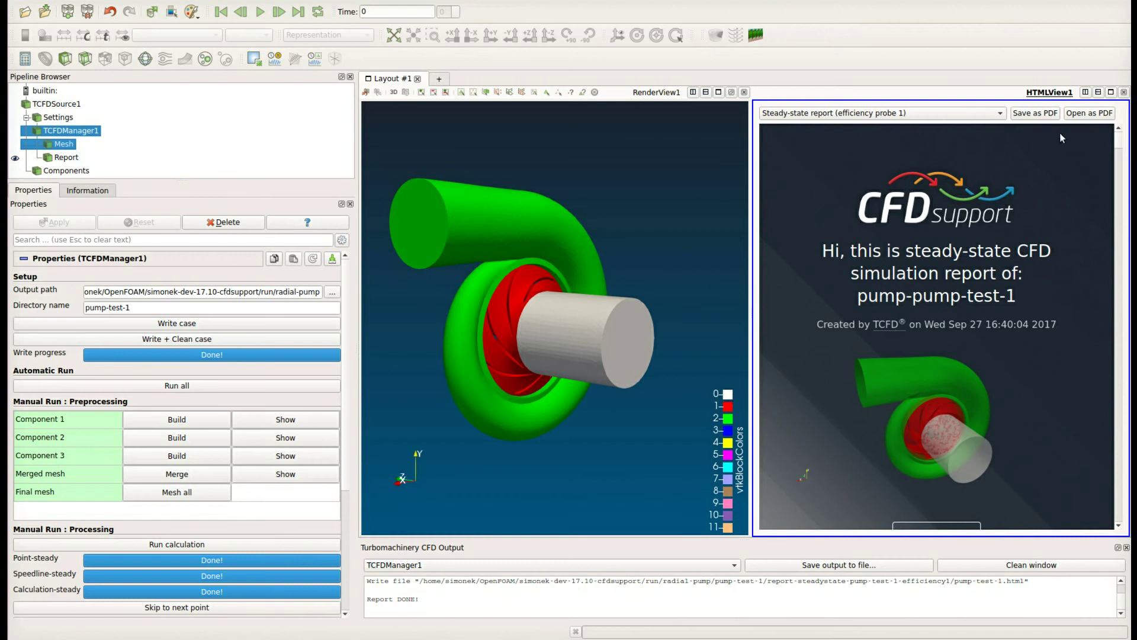
Maximize the steady-state report view and examine the simulation stats with the flow rate and residuals plots
click(1111, 93)
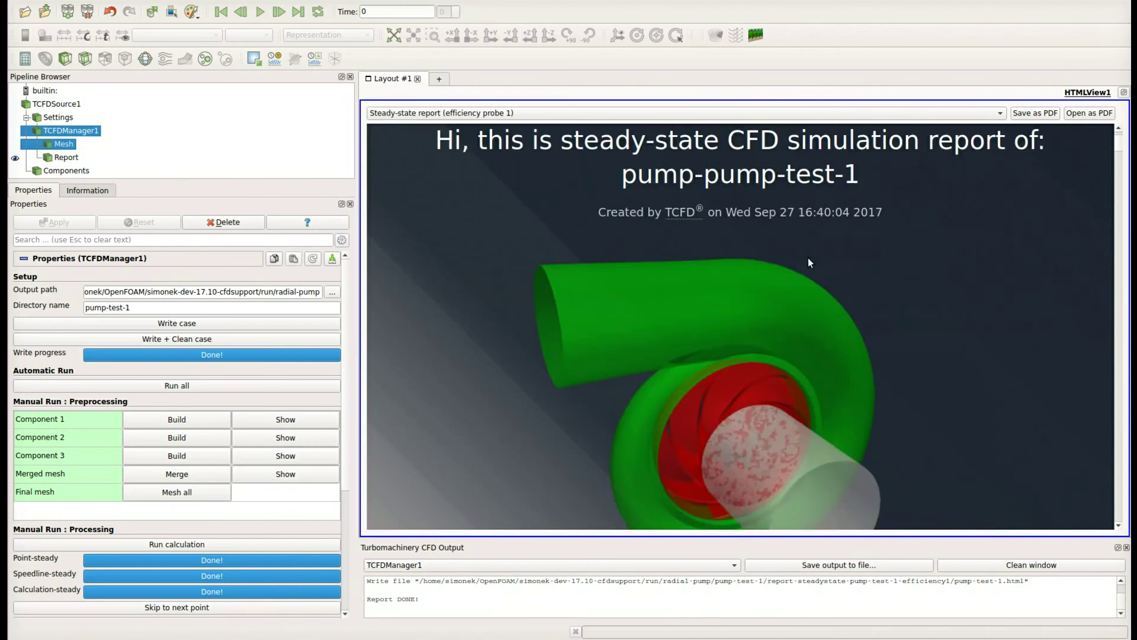
scroll(805, 259, down, 6)
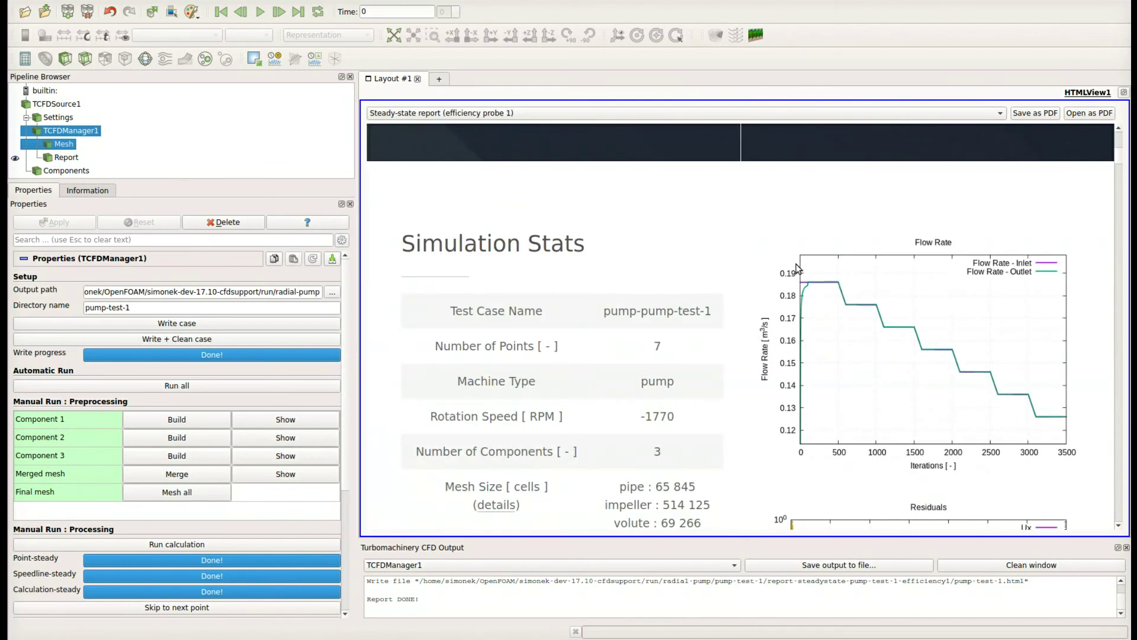
scroll(804, 270, down, 5)
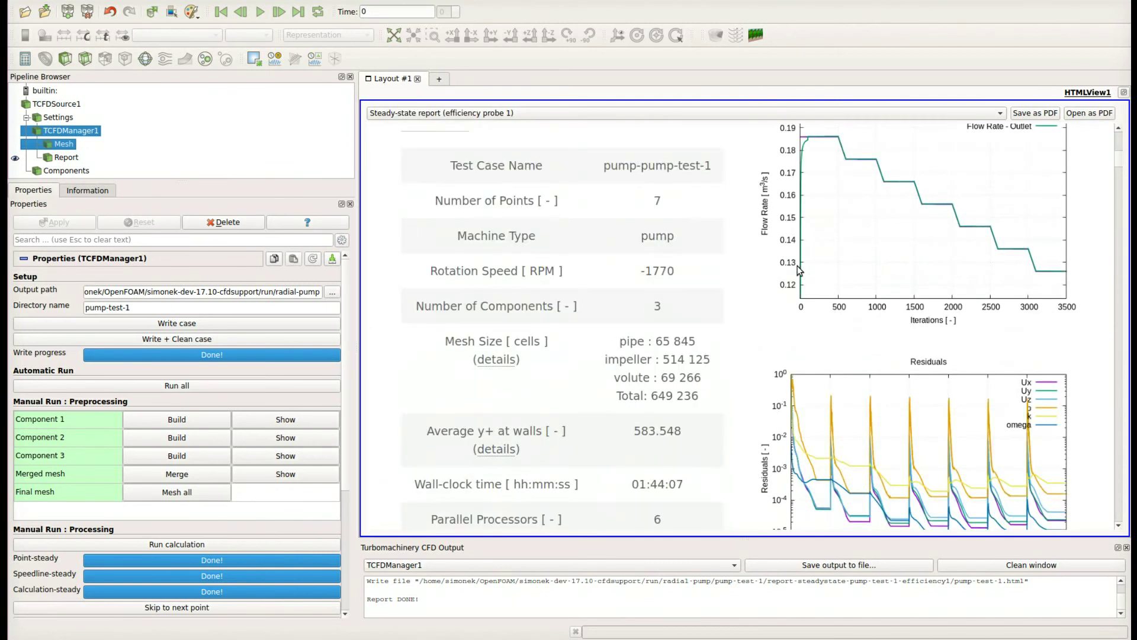
scroll(850, 362, down, 10)
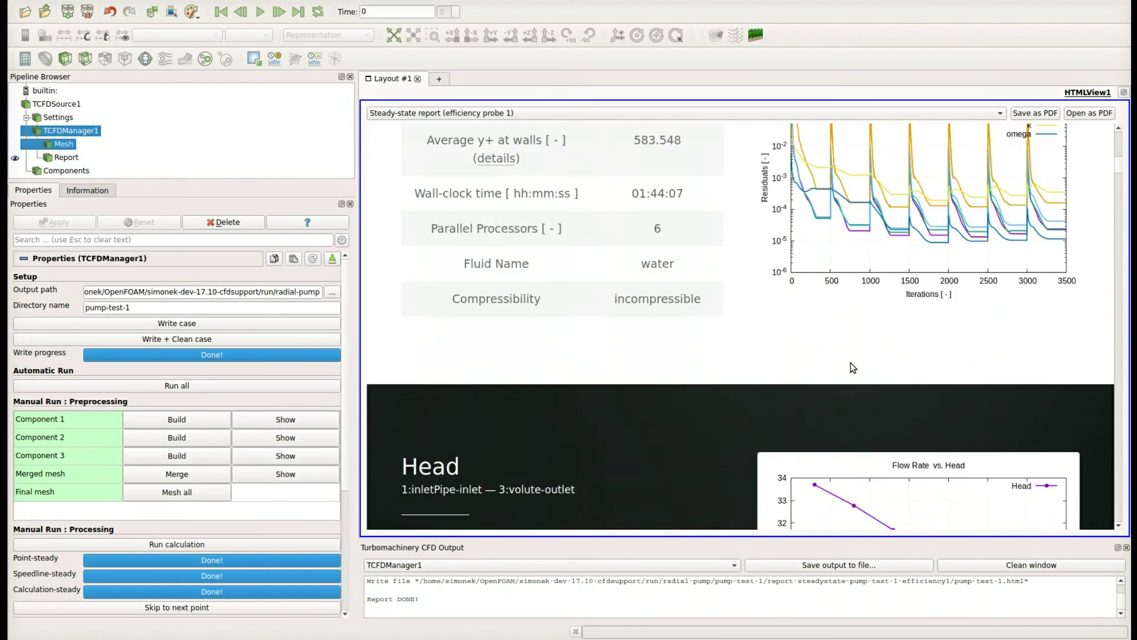
Review the report's head, efficiency and torque tables together with their flow rate and iteration plots
scroll(882, 373, up, 1)
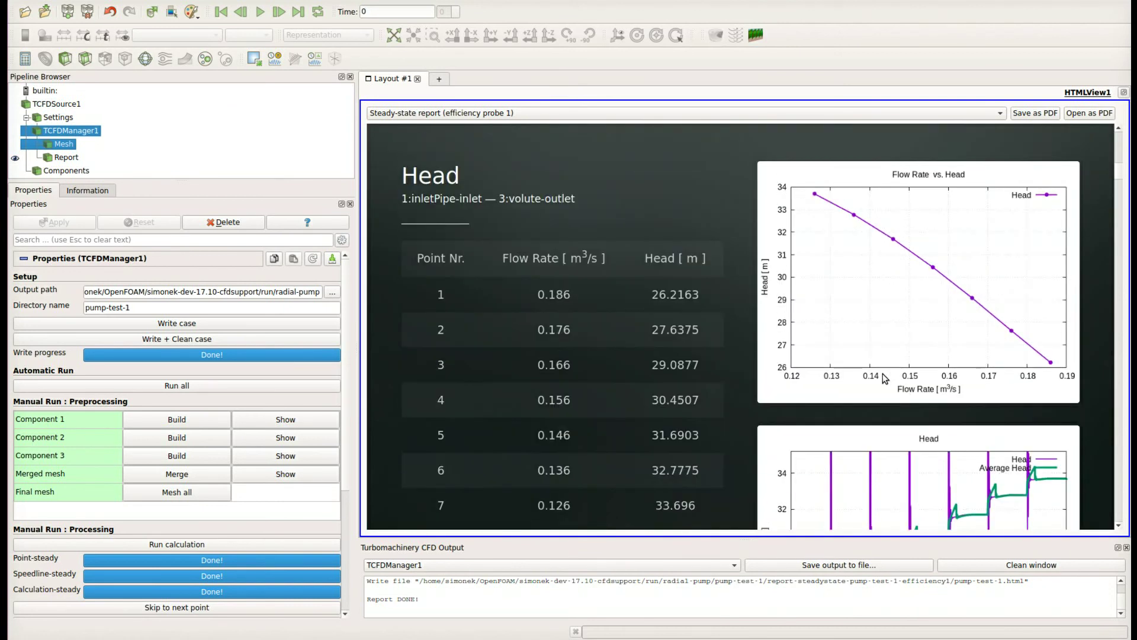
scroll(872, 418, down, 3)
scroll(872, 420, down, 10)
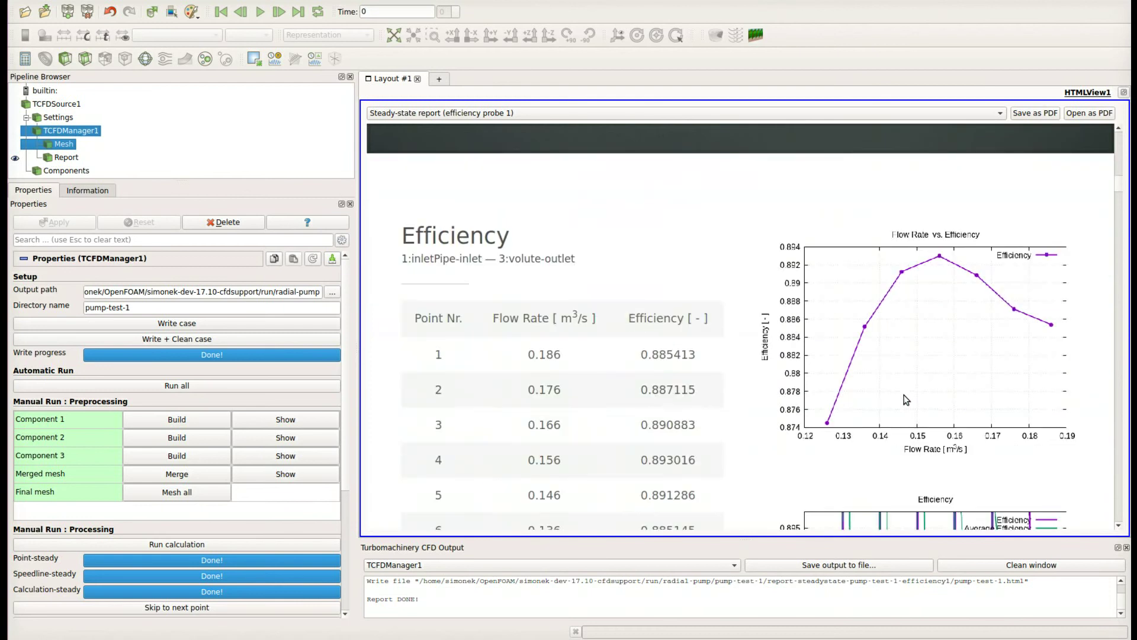
scroll(909, 329, down, 10)
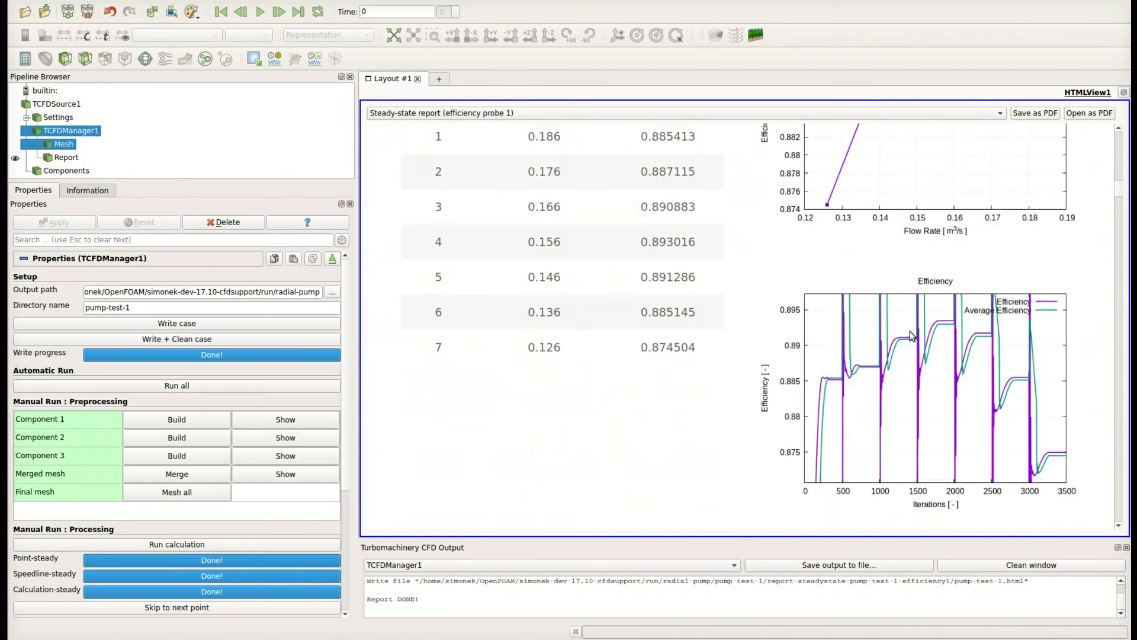
scroll(910, 335, down, 6)
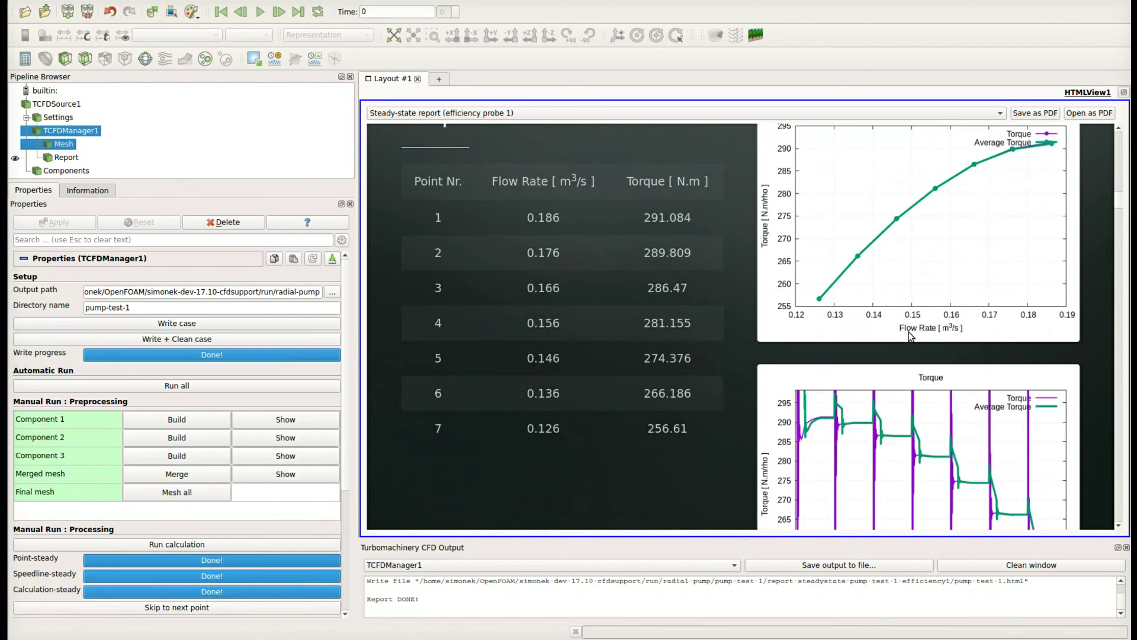
scroll(889, 351, down, 3)
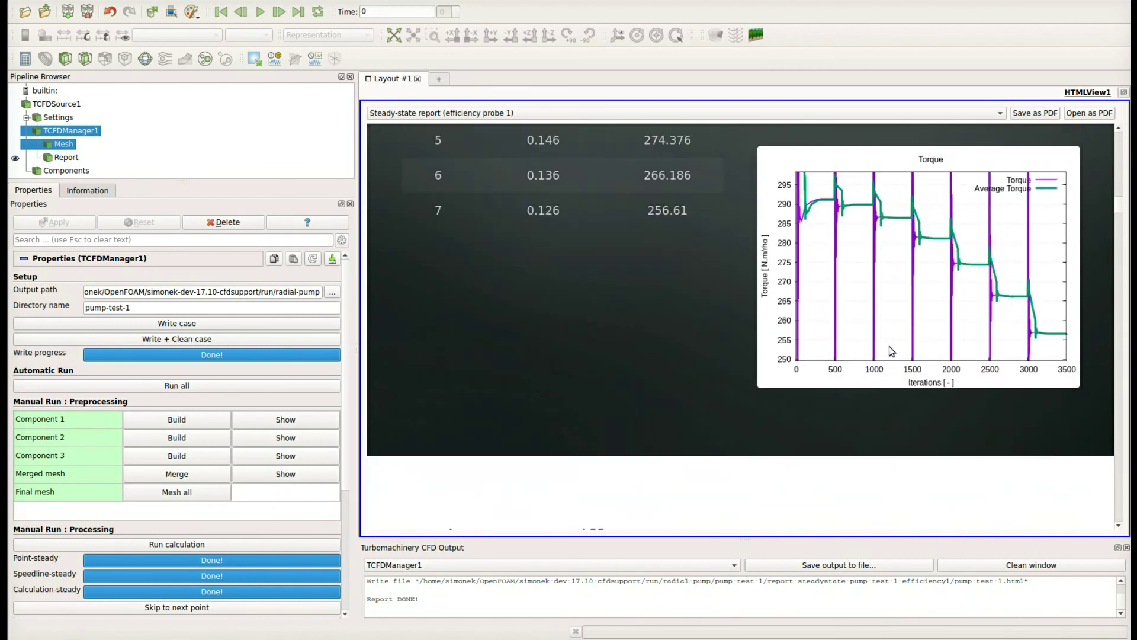
Look through the report's total pressure and circumferential and meridional angle results for the pipe, impeller and volute interfaces
scroll(890, 346, down, 20)
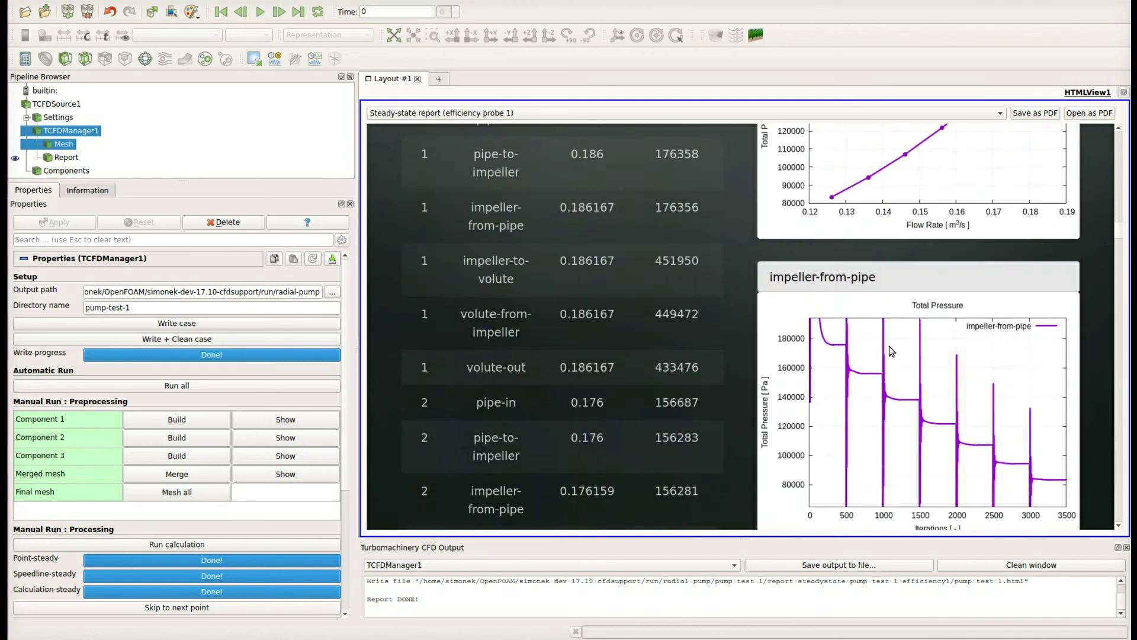
scroll(889, 346, down, 20)
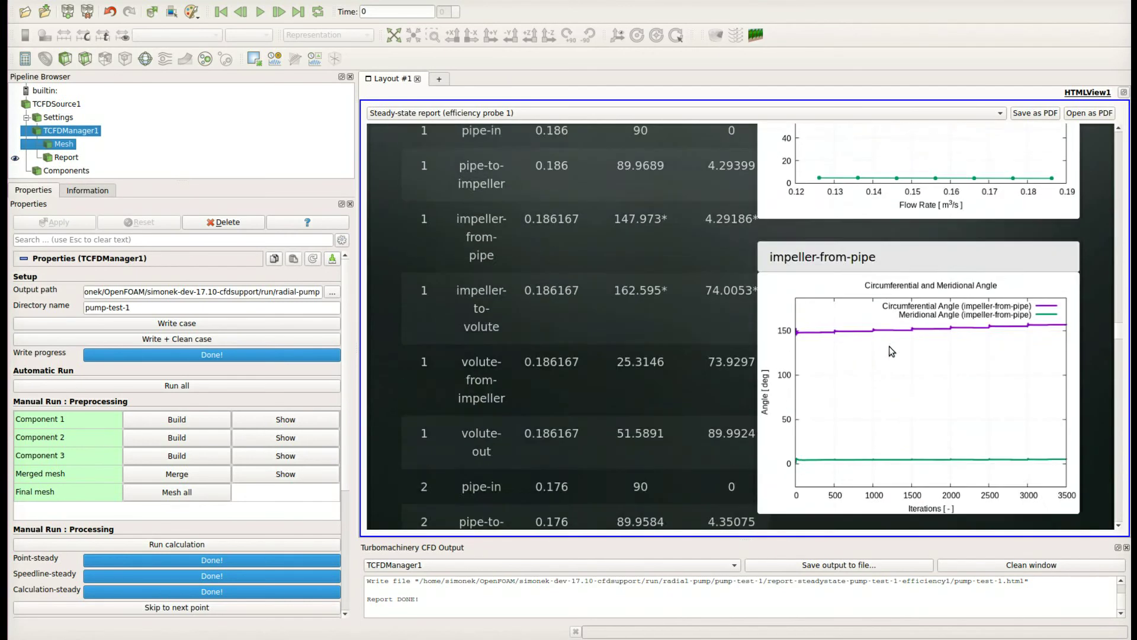
scroll(889, 345, down, 20)
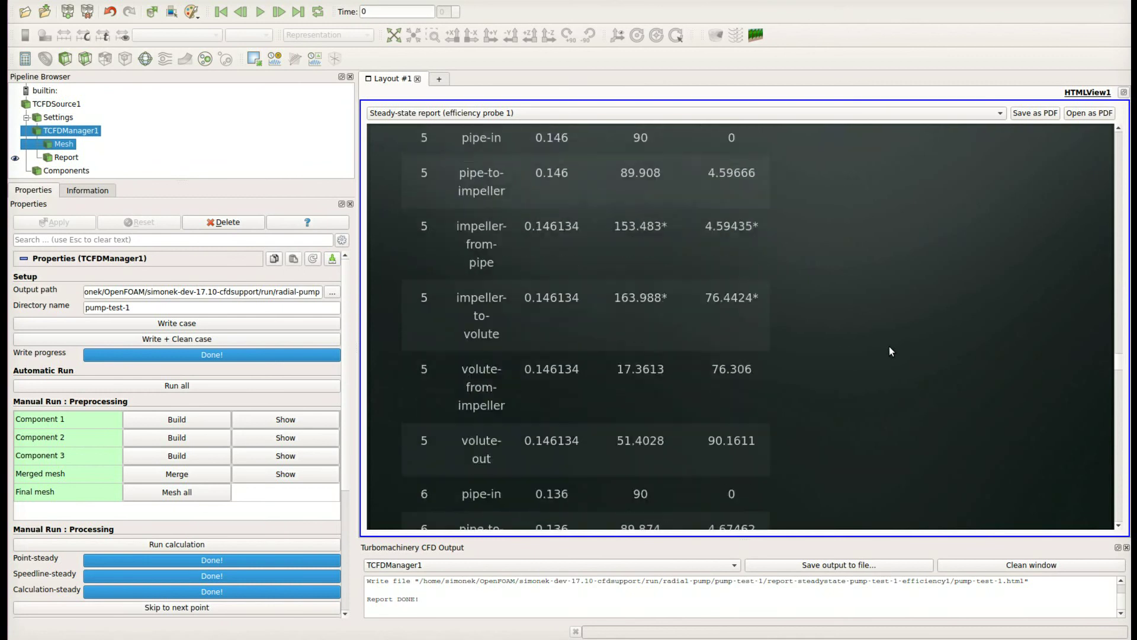
Examine the Blade to Blade View setup and its relative velocity images at span 0.1 for the computed points
scroll(885, 355, down, 10)
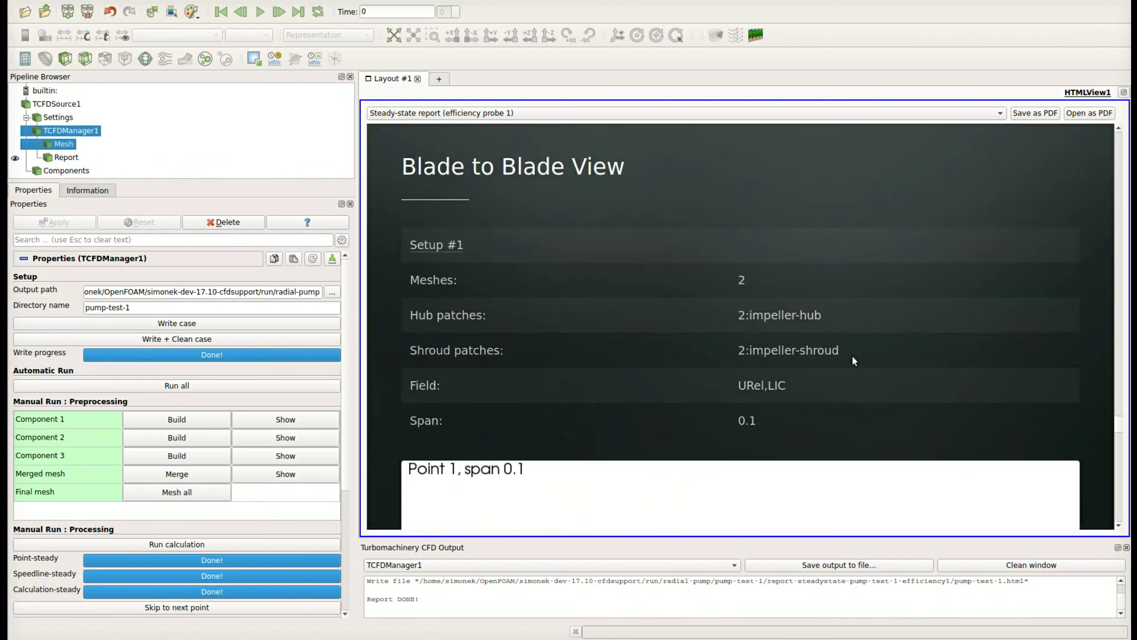
scroll(851, 357, down, 5)
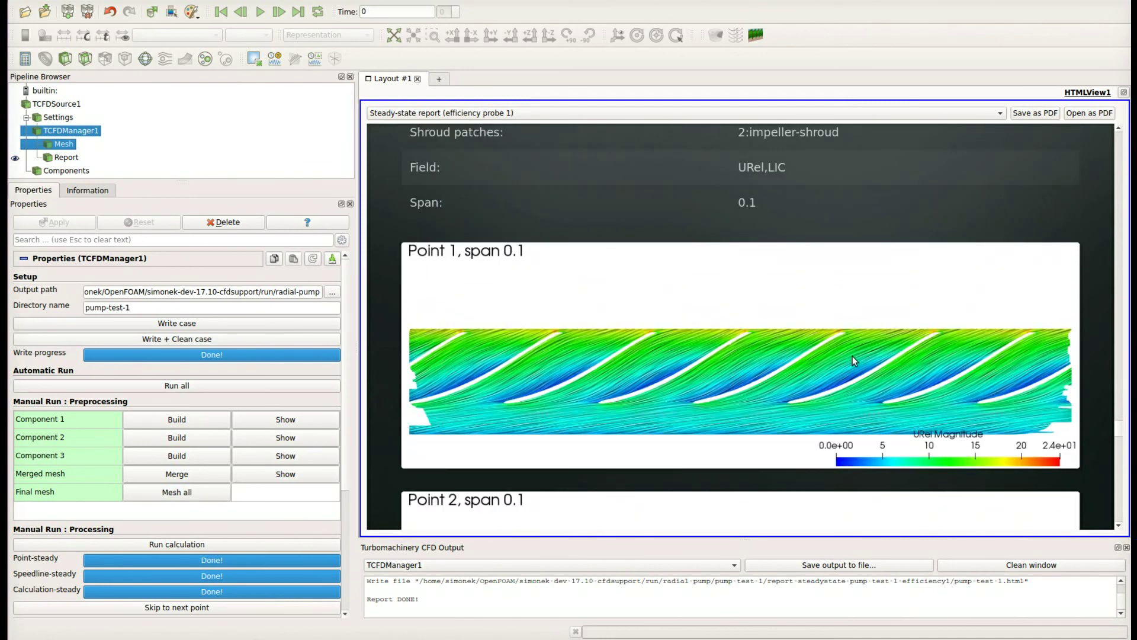
scroll(852, 357, down, 10)
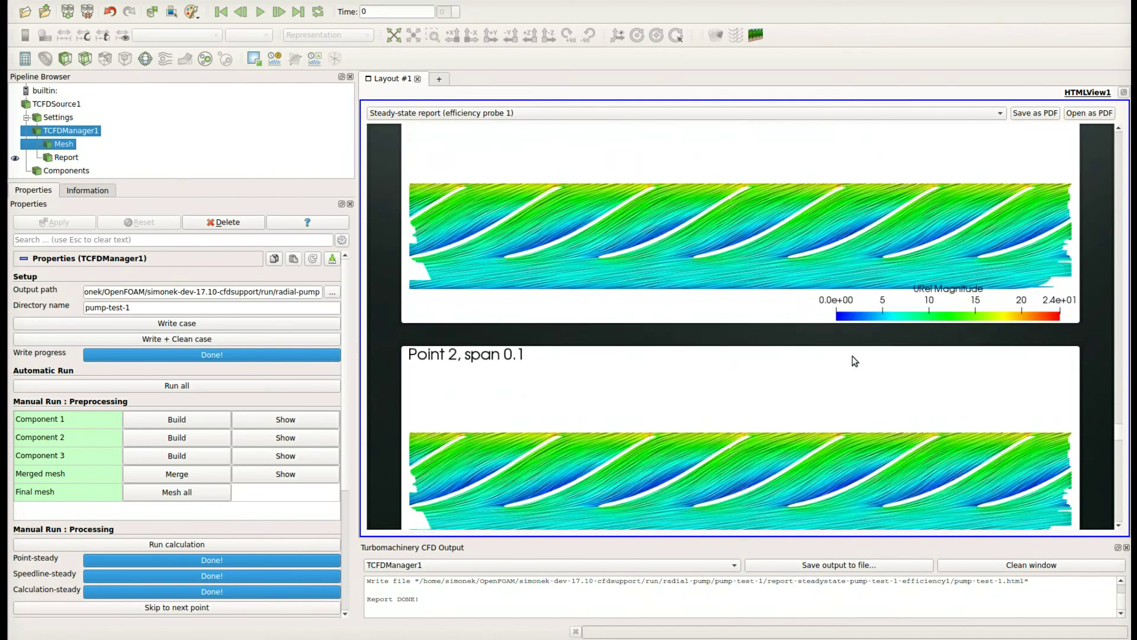
scroll(853, 359, down, 20)
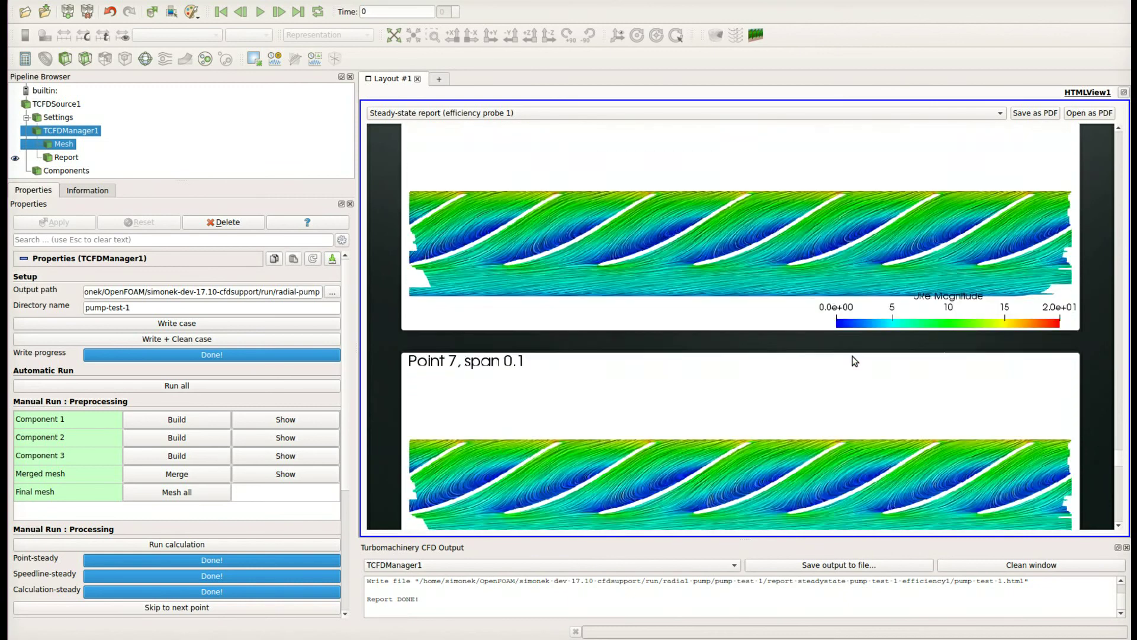
Inspect the MeridionalAverage section's setup and the pressure field image for Point 1
scroll(853, 359, down, 4)
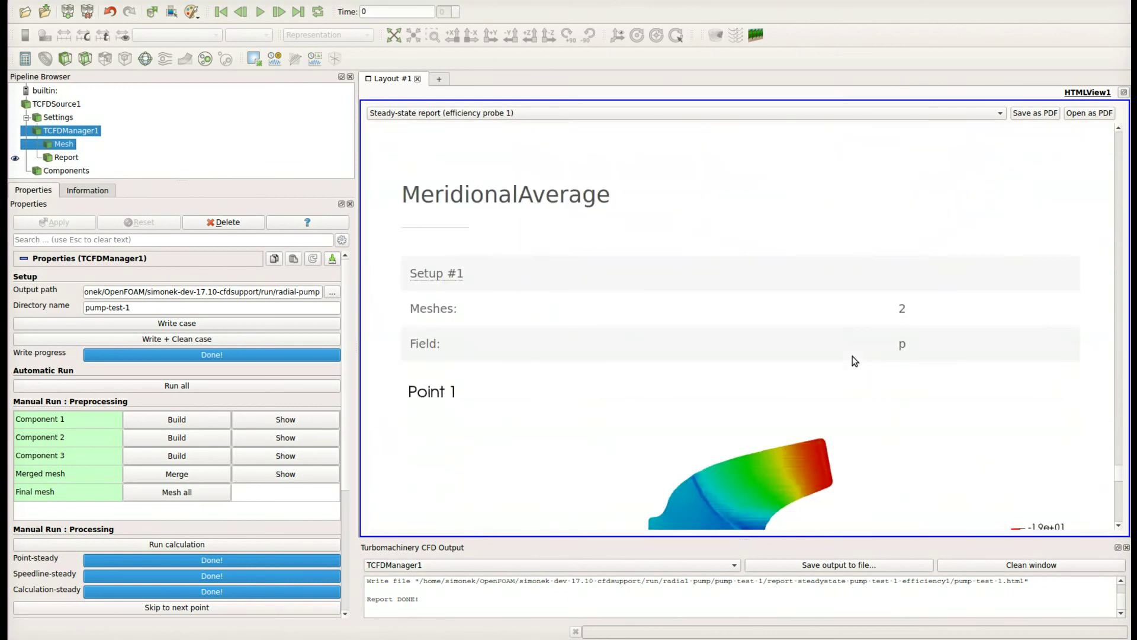
scroll(853, 357, down, 1)
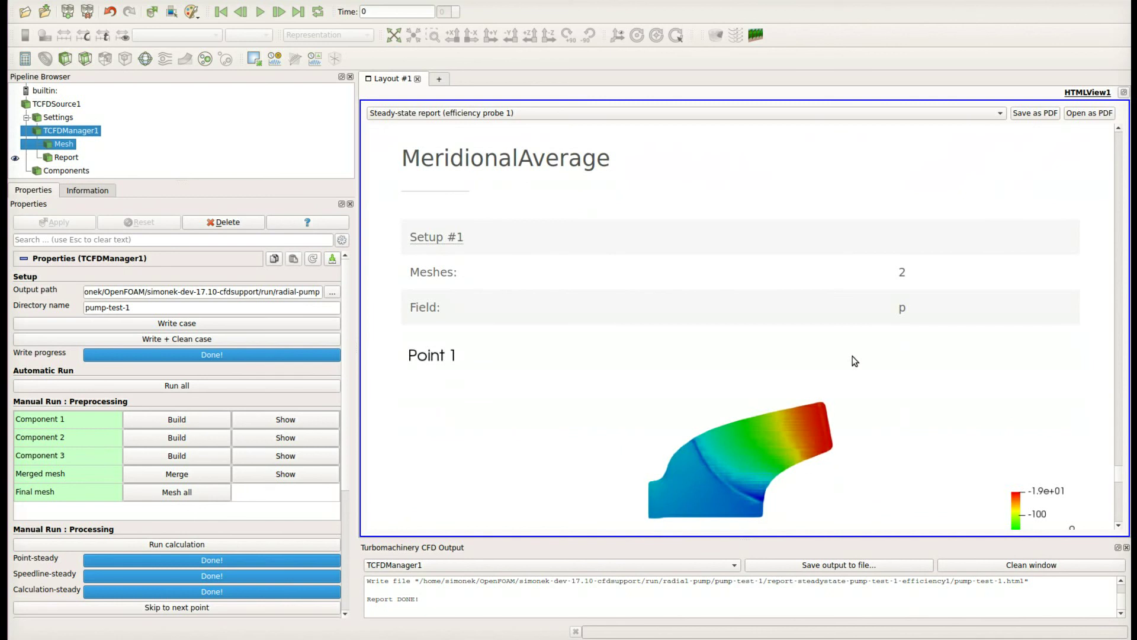
scroll(854, 361, down, 1)
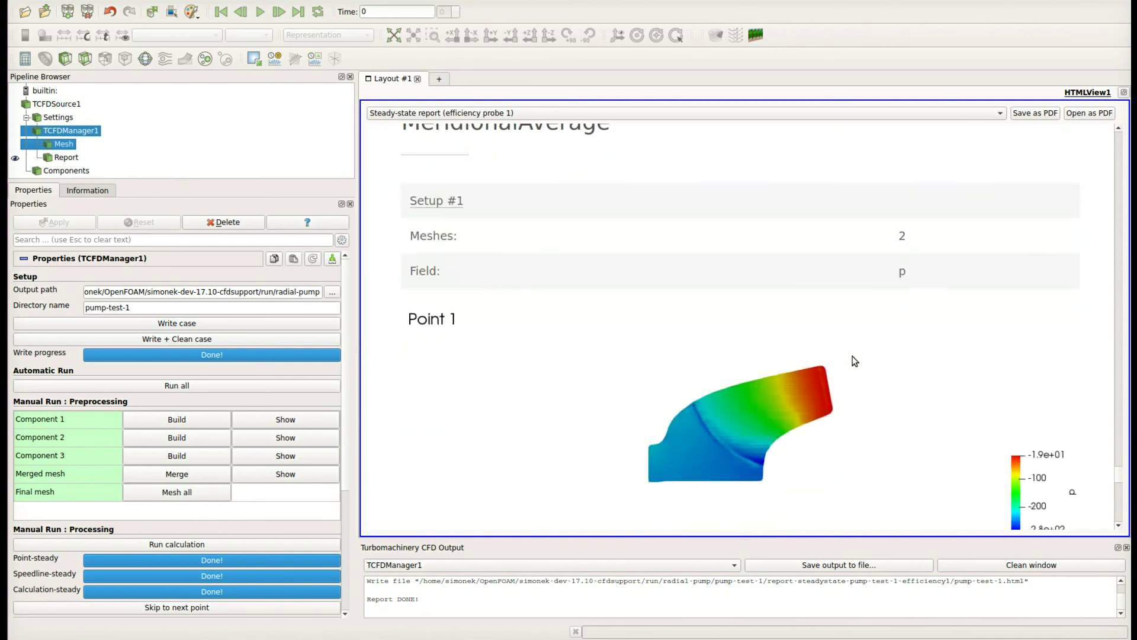